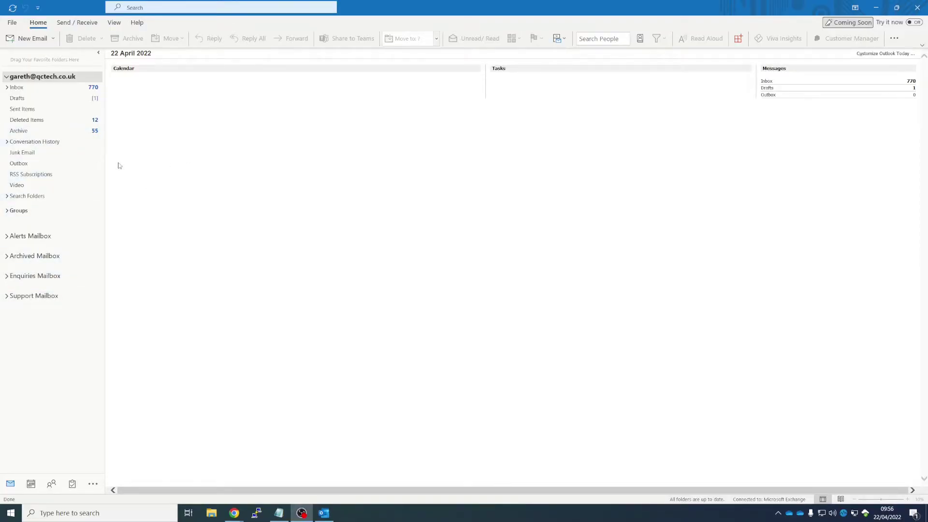
- Open the Exchange account's More Settings dialog at the Advanced tab through File > Account Settings
left_click(13, 26)
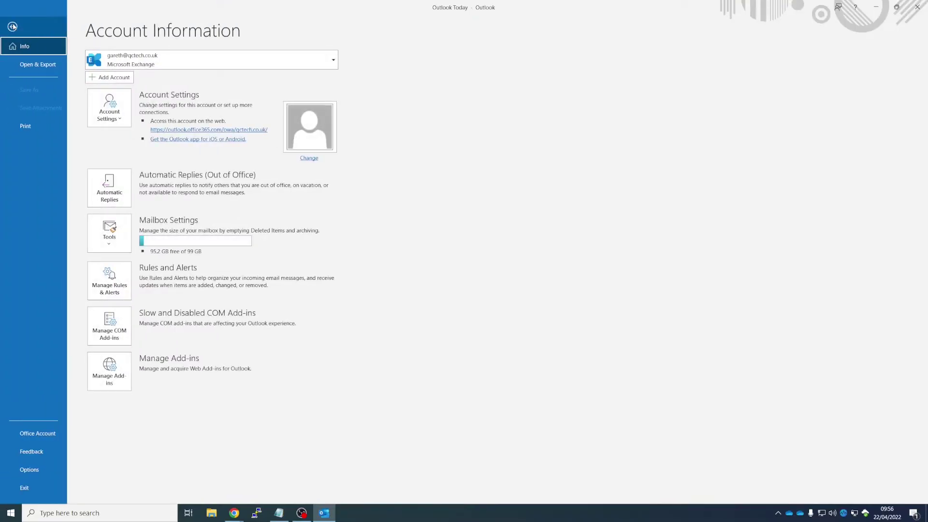
left_click(110, 103)
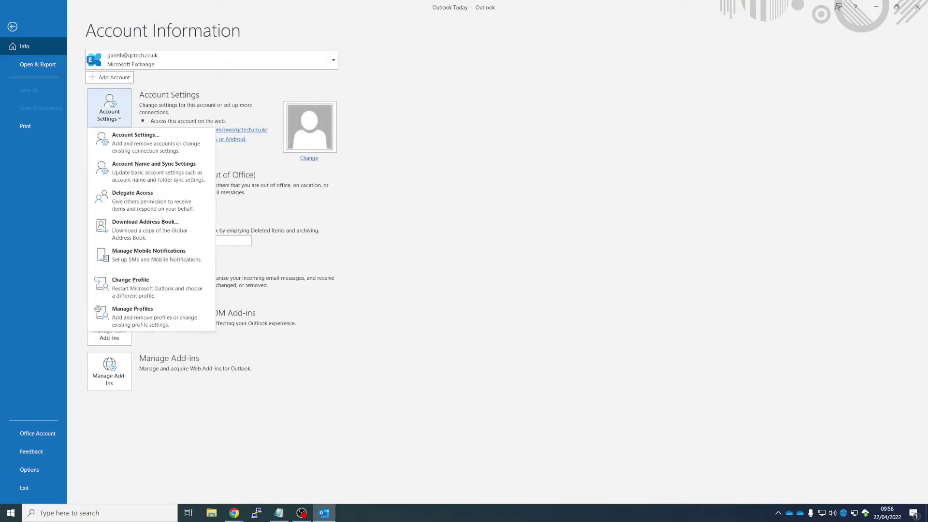
left_click(159, 144)
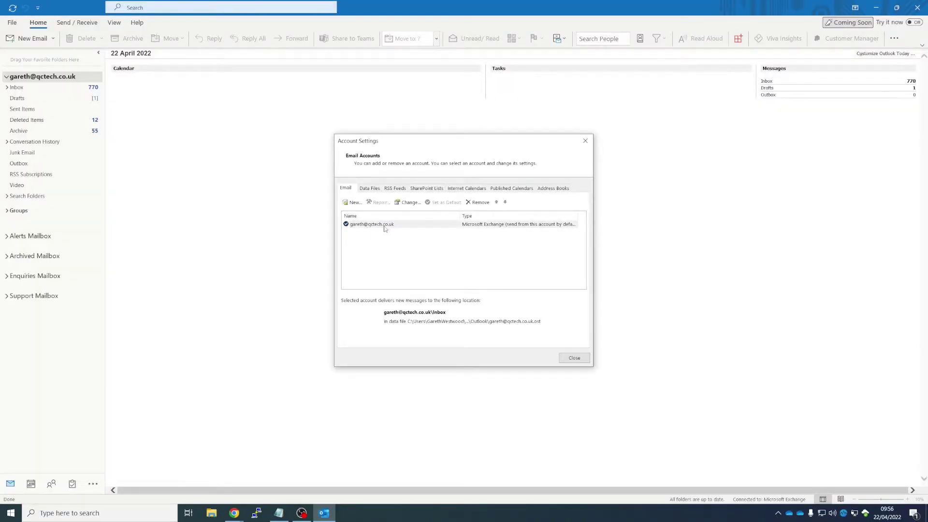
left_click(385, 226)
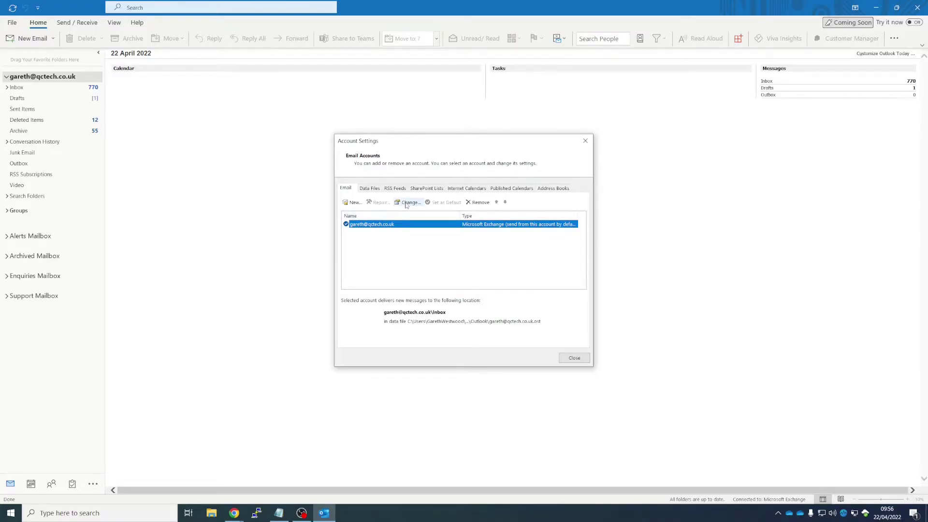
left_click(408, 203)
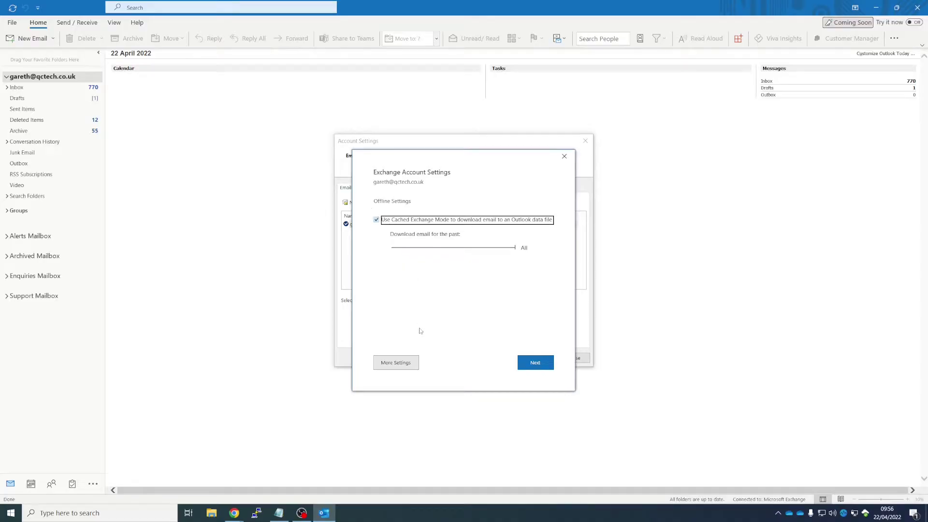
left_click(406, 364)
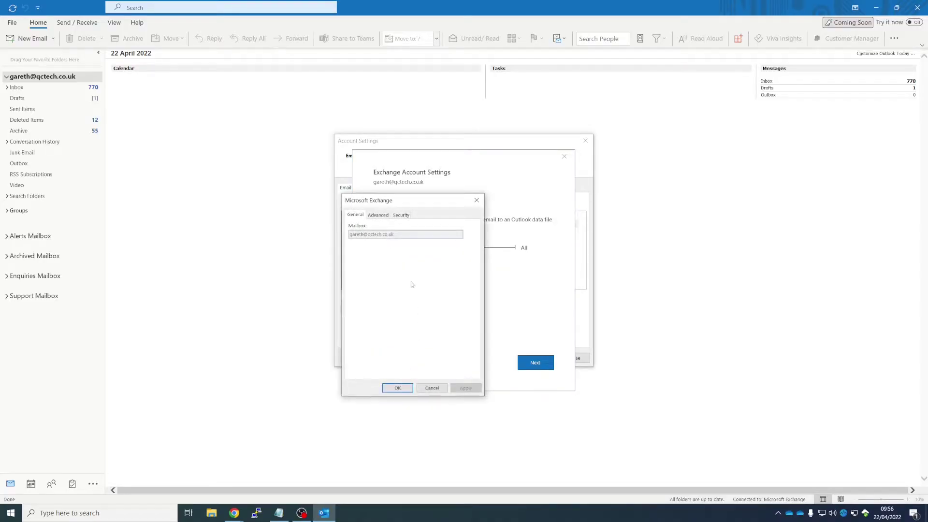
left_click(380, 216)
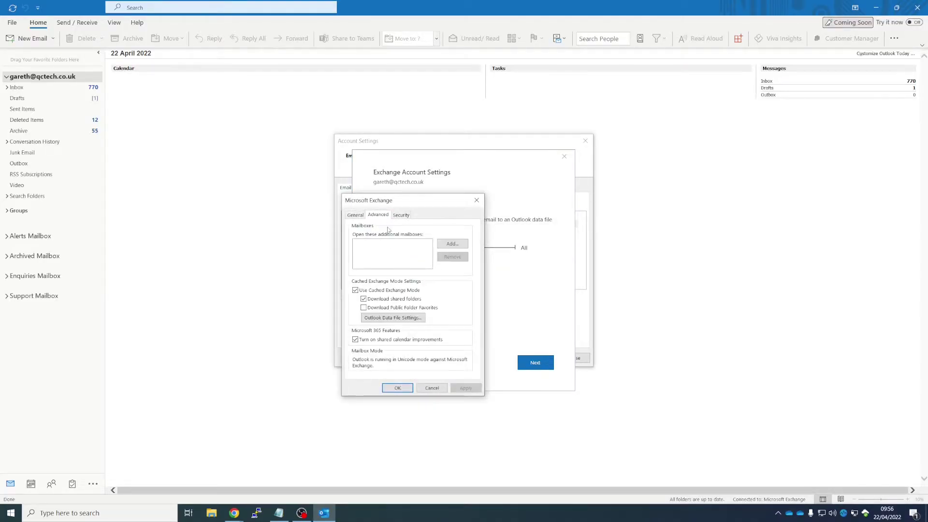
- Add the shared user's mailbox by entering their .co.uk e-mail address and confirming
left_click(454, 245)
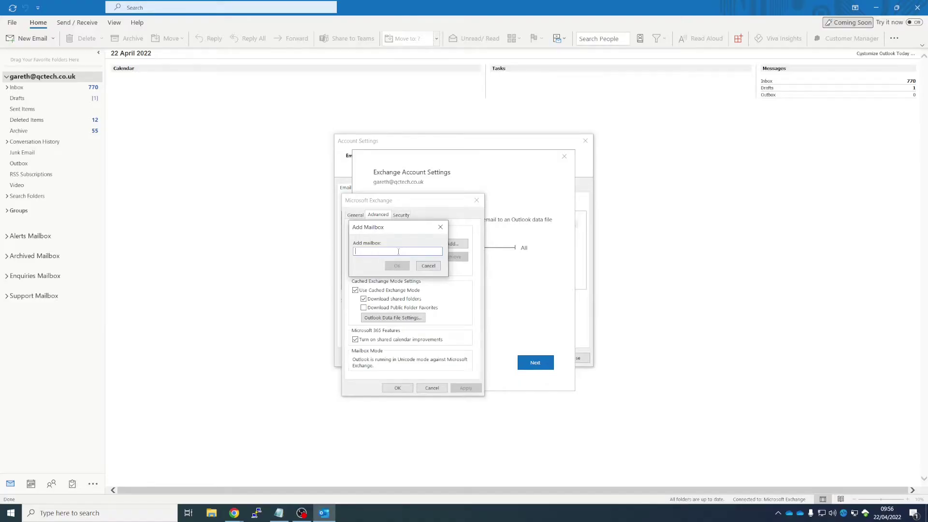
left_click(399, 270)
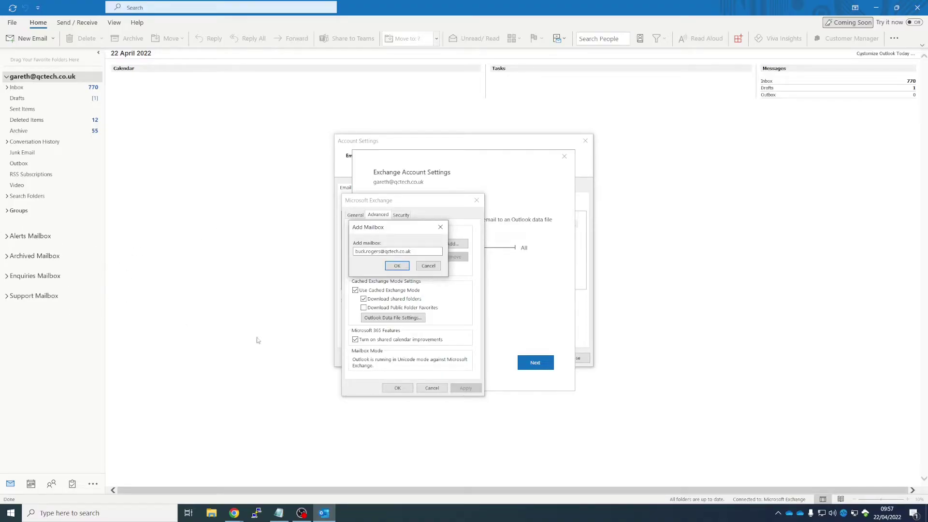
left_click(396, 266)
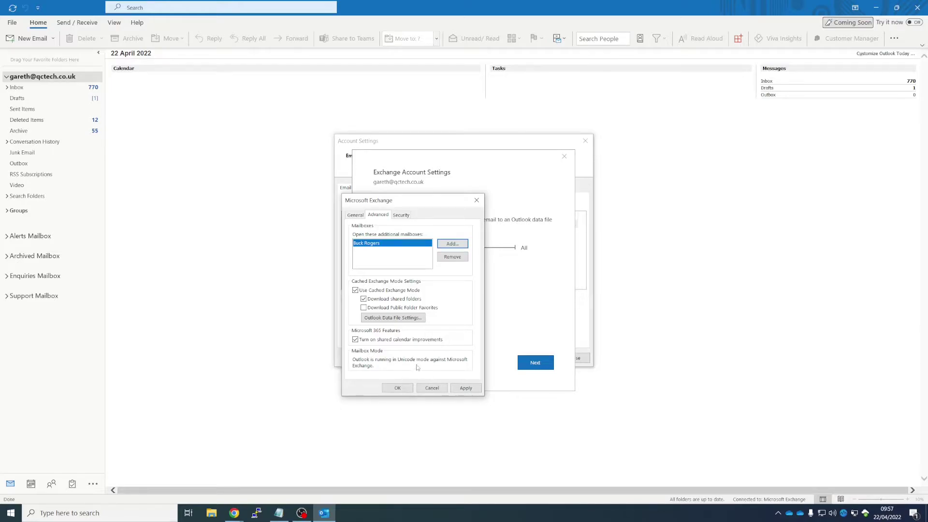
- Save the Exchange settings, finish the account update and close Account Settings
left_click(398, 388)
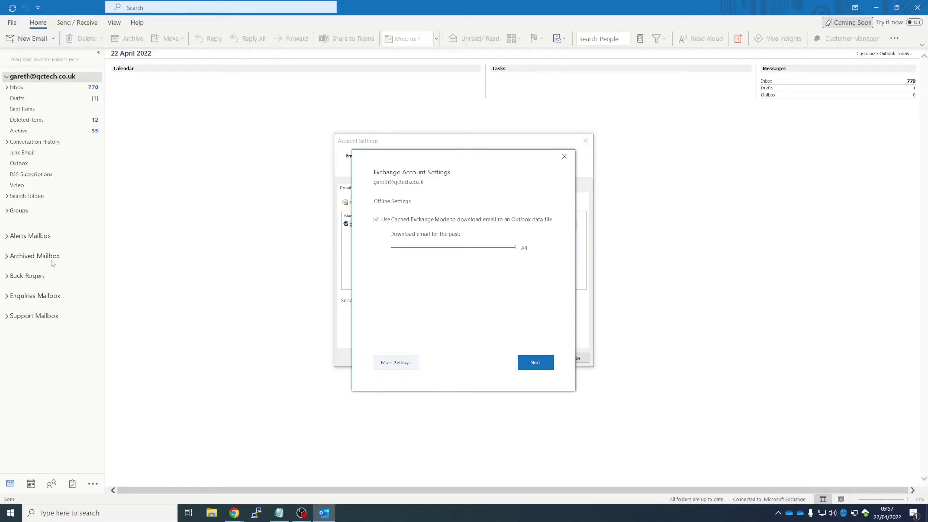
left_click(535, 363)
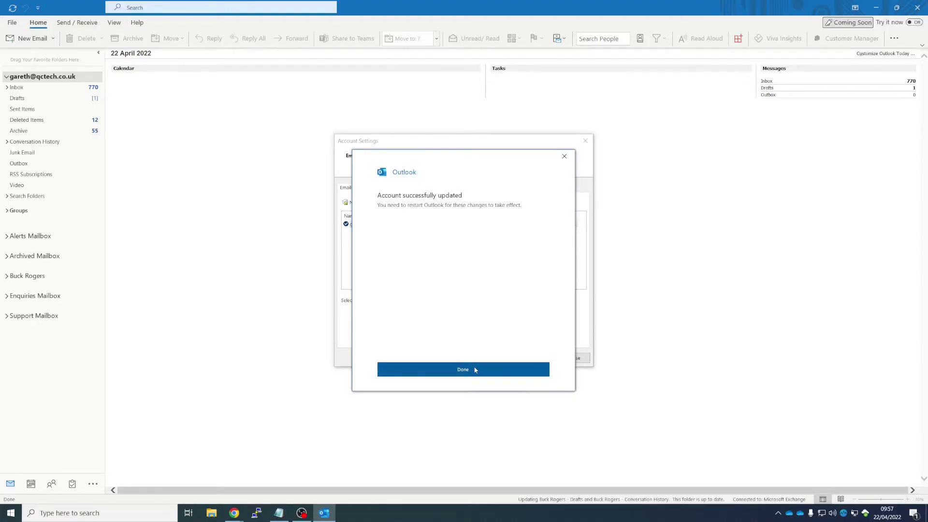
left_click(474, 369)
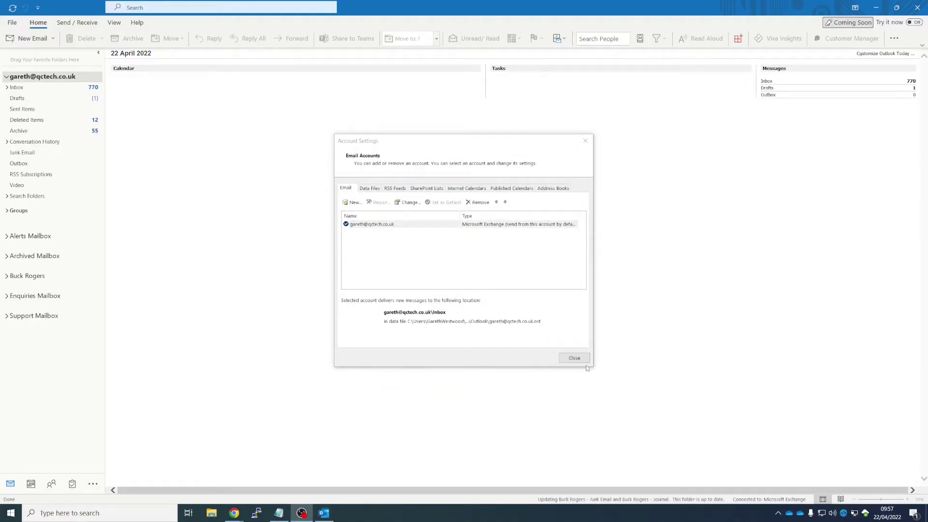
left_click(574, 358)
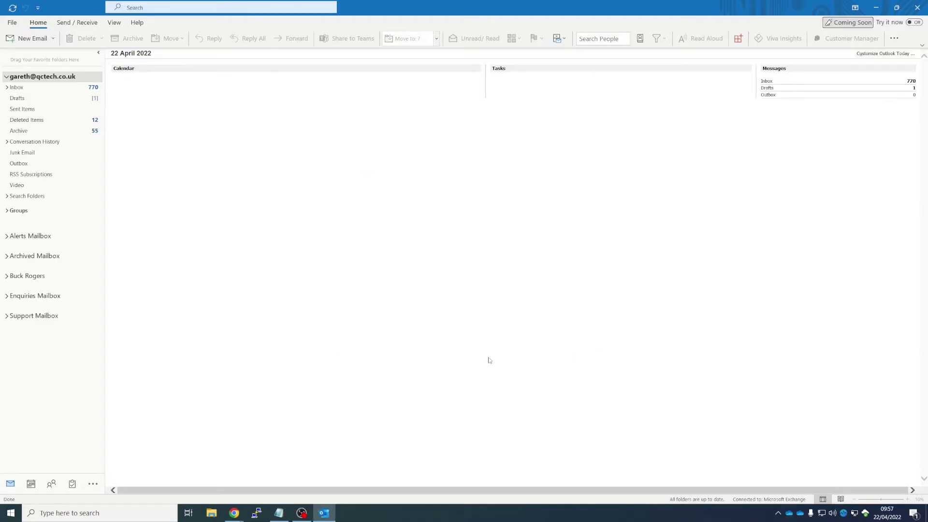
- Expand the new shared mailbox and read the 'testing testing 123' message in its Inbox
left_click(33, 277)
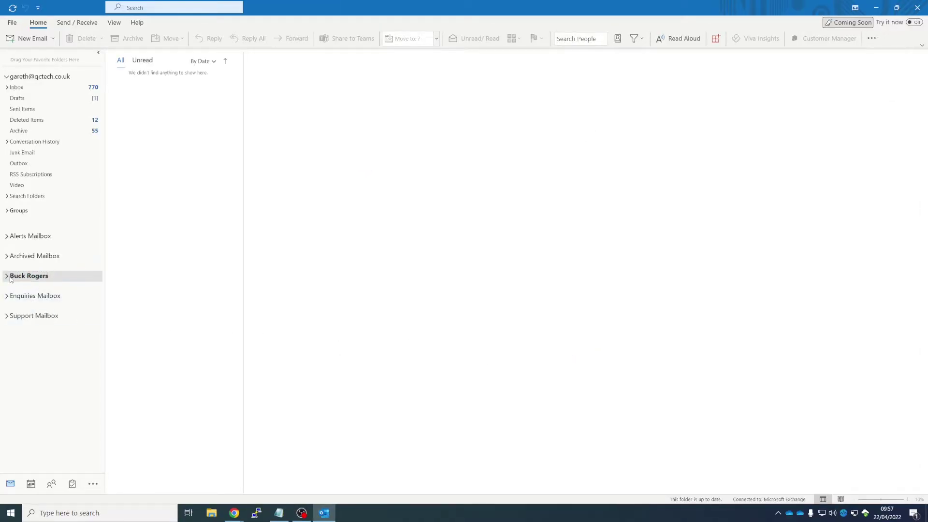
left_click(7, 277)
left_click(27, 287)
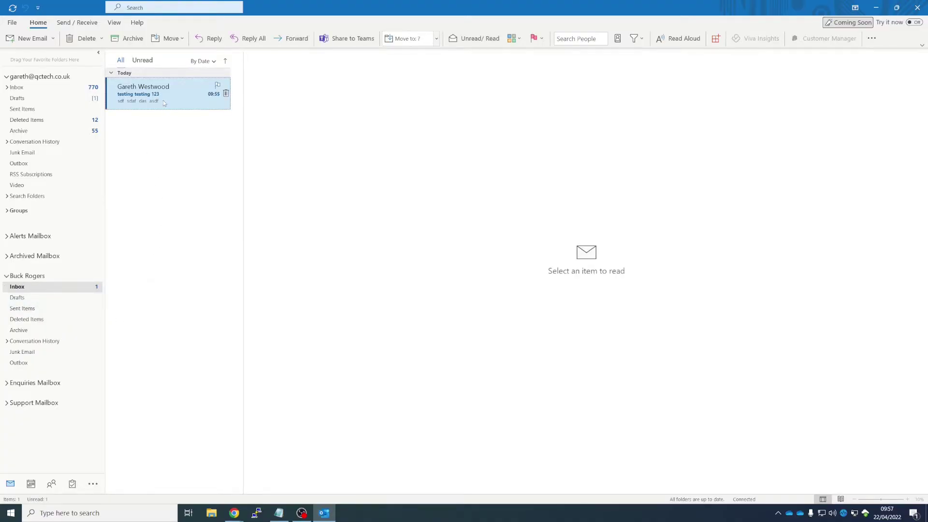
left_click(164, 103)
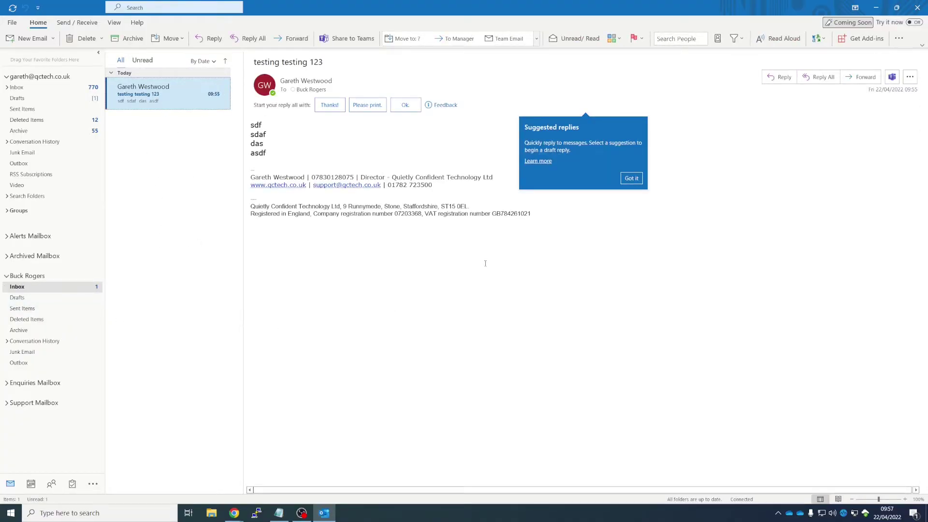
left_click(629, 180)
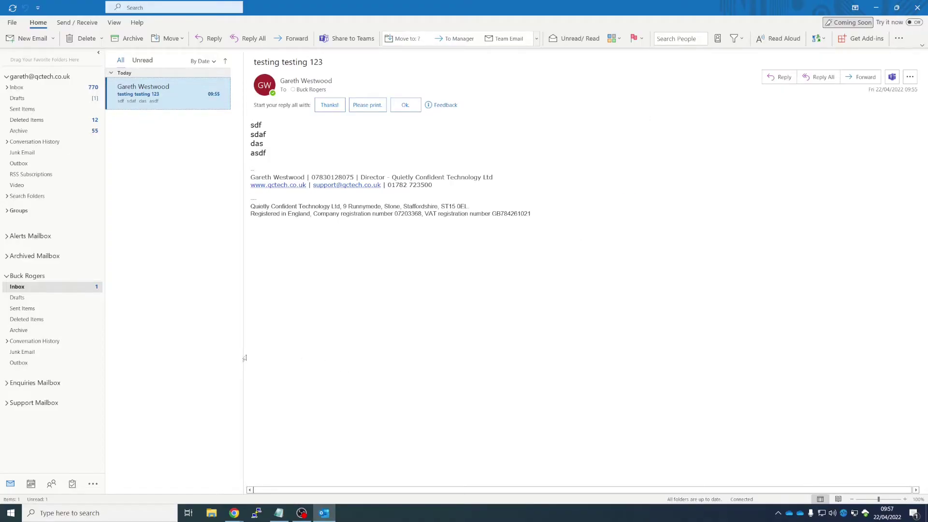
left_click(29, 287)
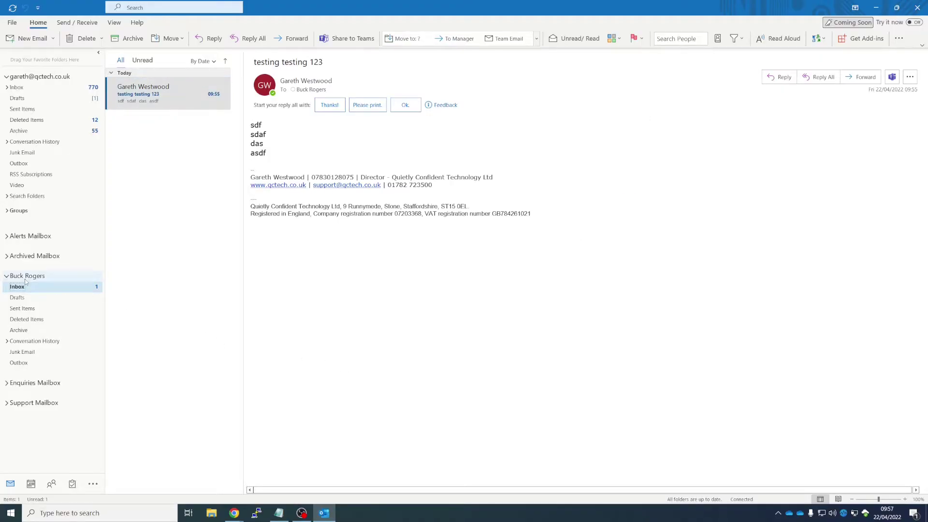
right_click(29, 280)
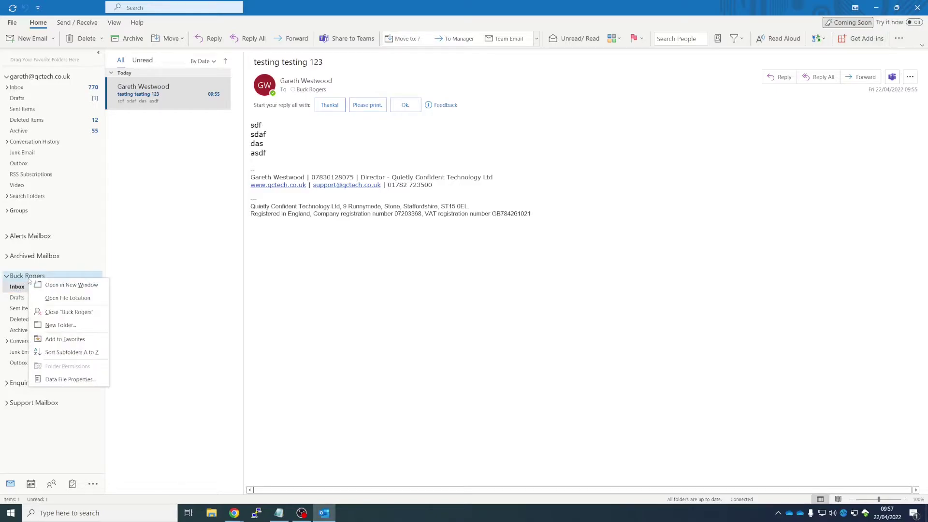
left_click(20, 287)
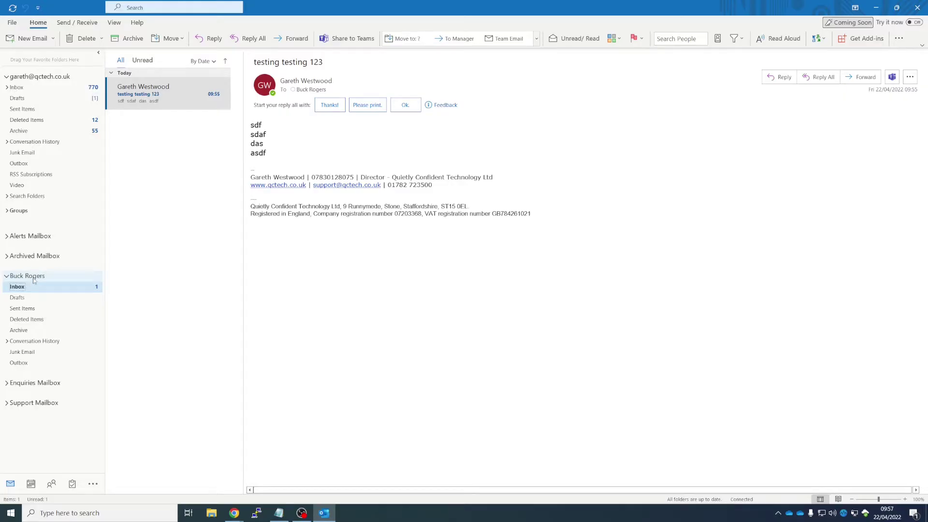
right_click(34, 279)
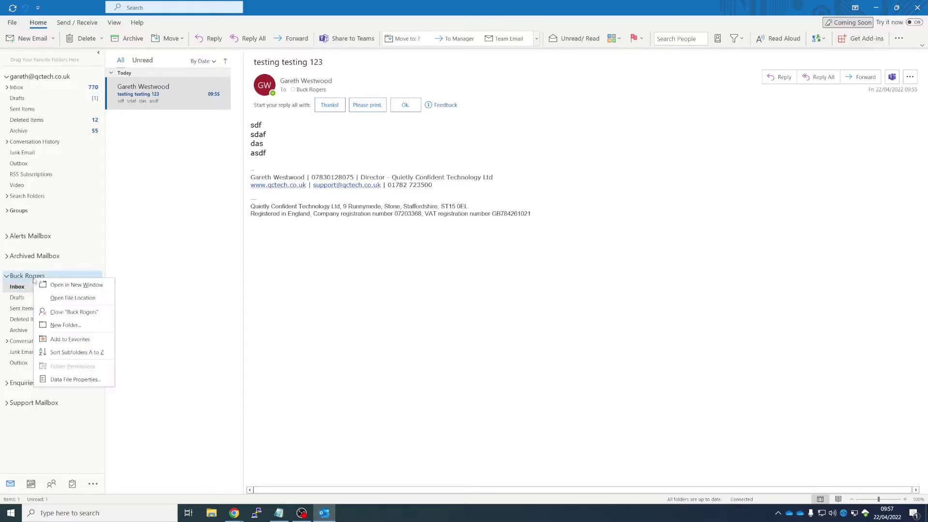
left_click(84, 312)
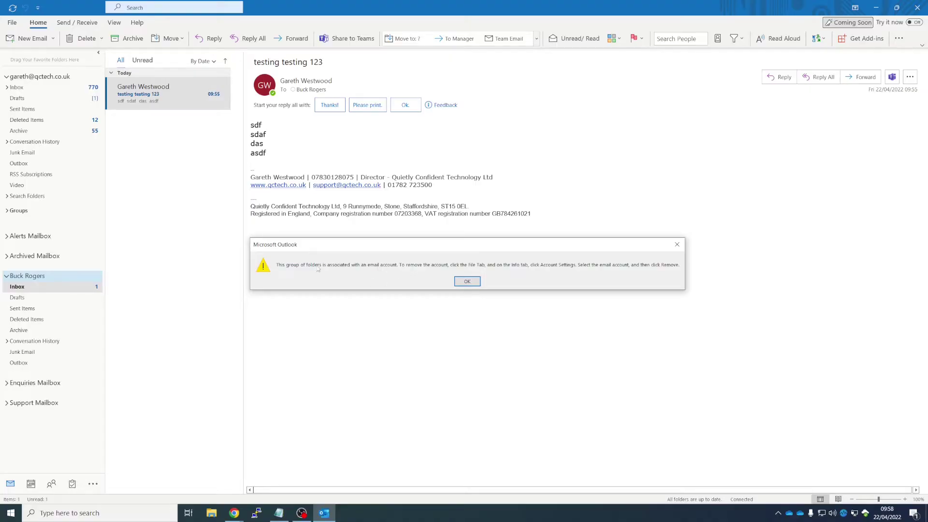
left_click(467, 281)
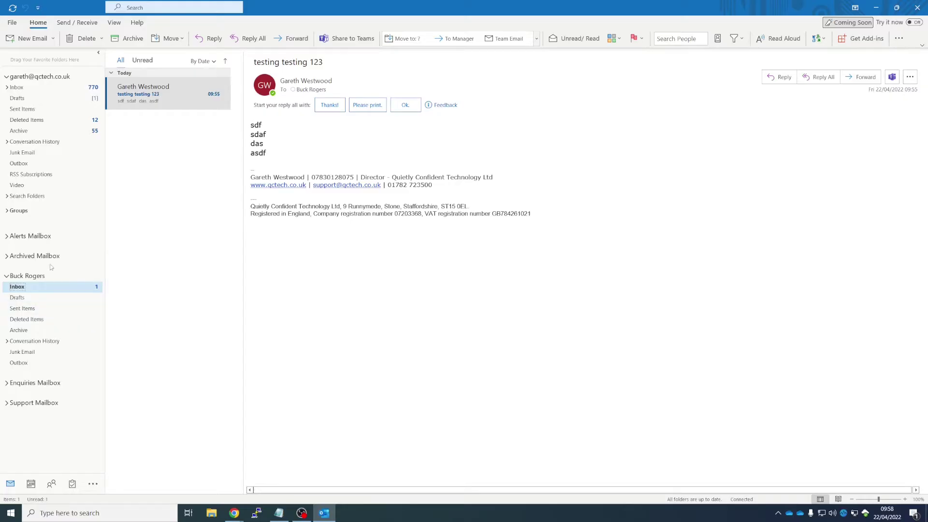
- Remove the shared mailbox from the account's Advanced-tab additional mailboxes list and confirm with Yes
left_click(12, 22)
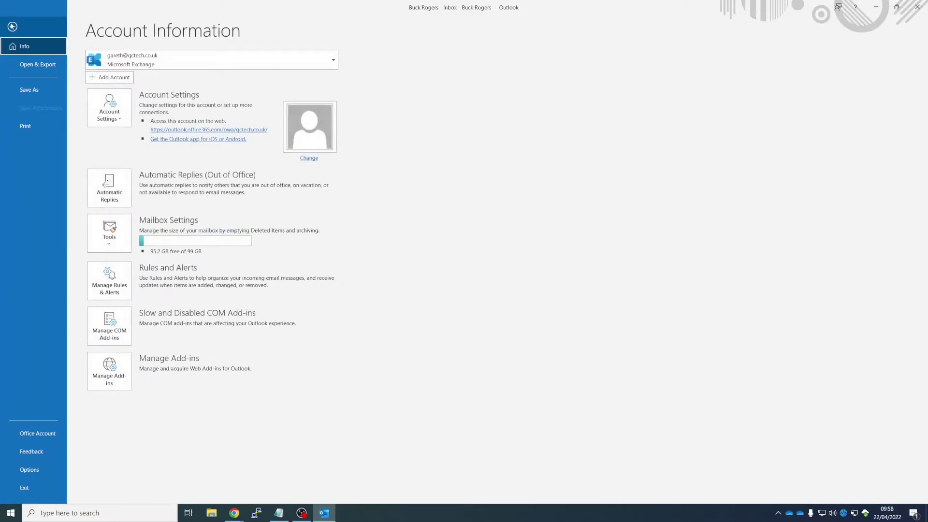
left_click(105, 108)
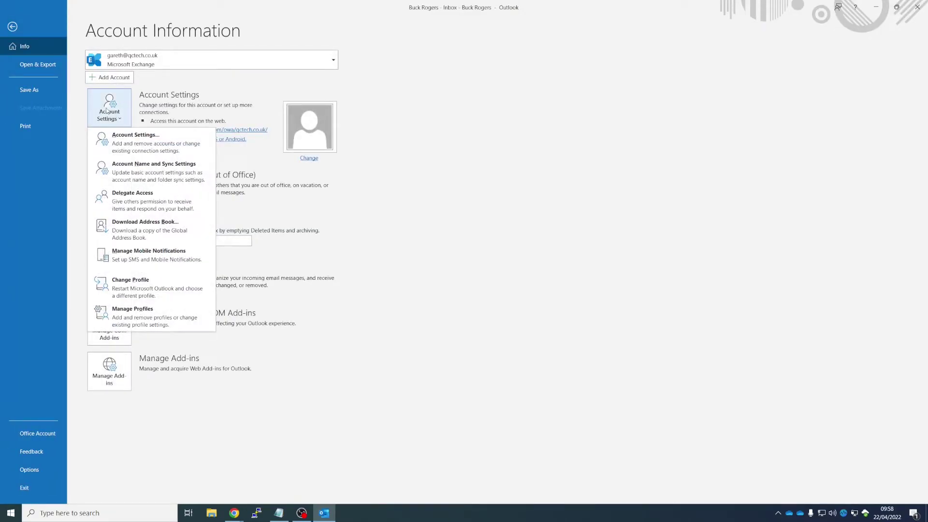
left_click(129, 142)
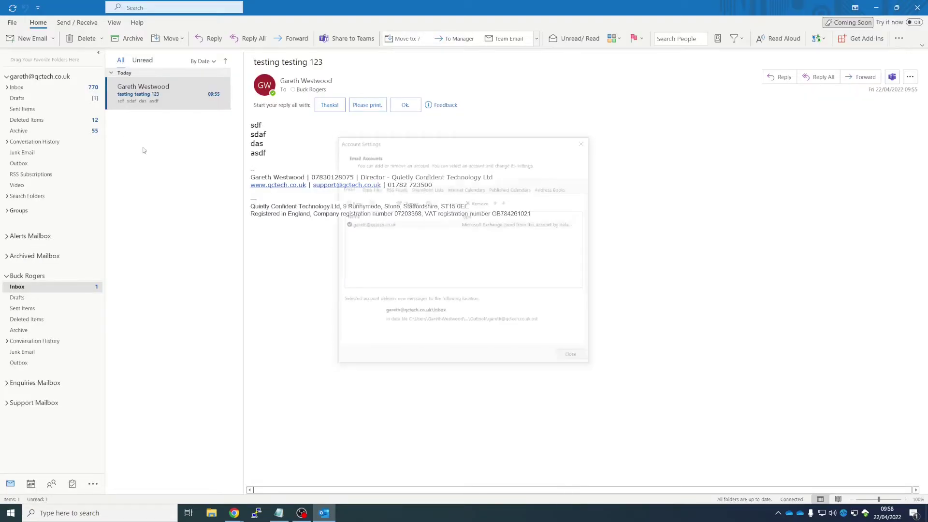
double_click(395, 225)
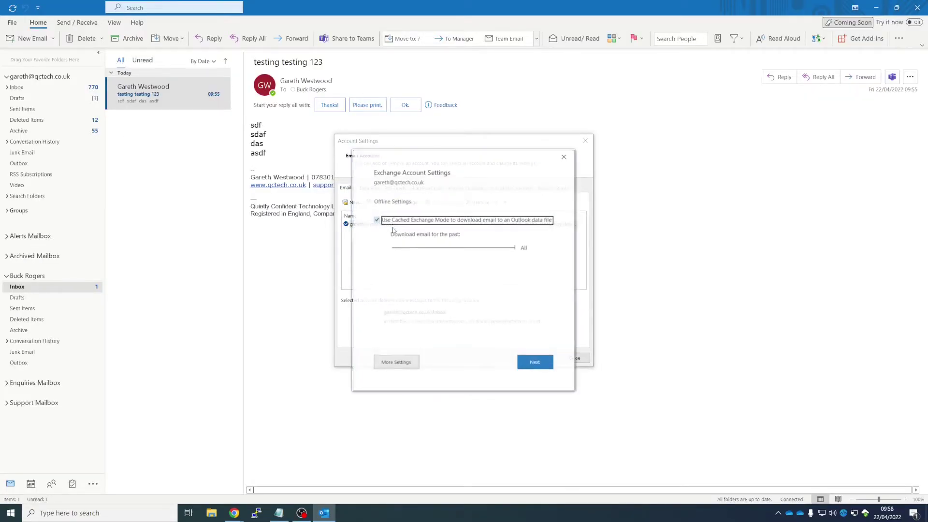
left_click(396, 364)
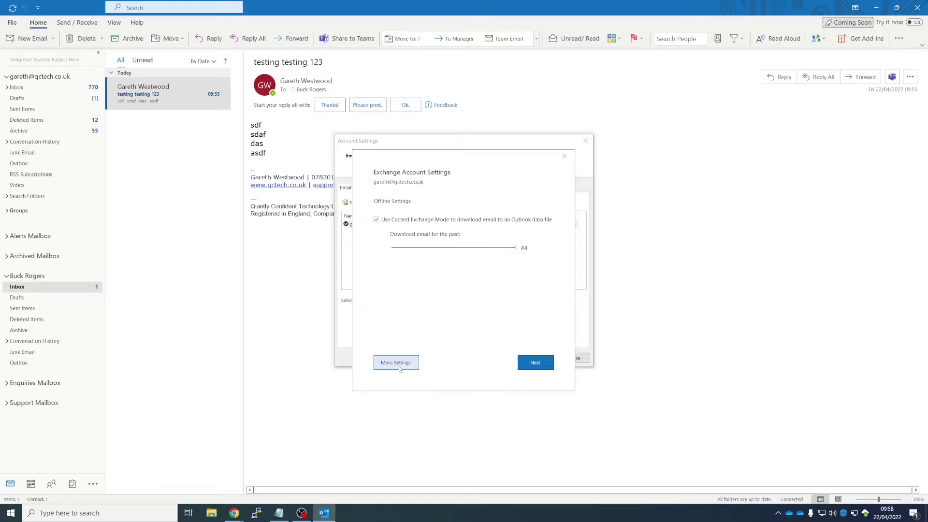
left_click(379, 215)
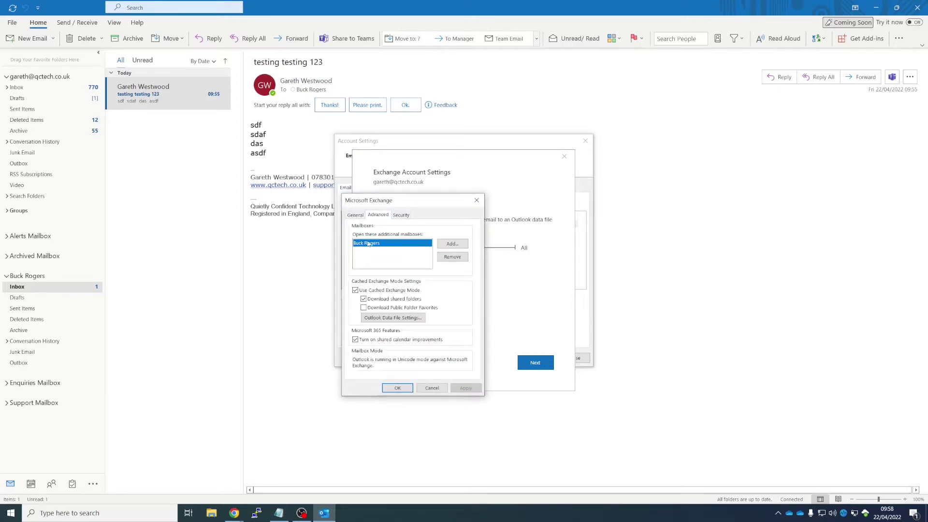
left_click(452, 257)
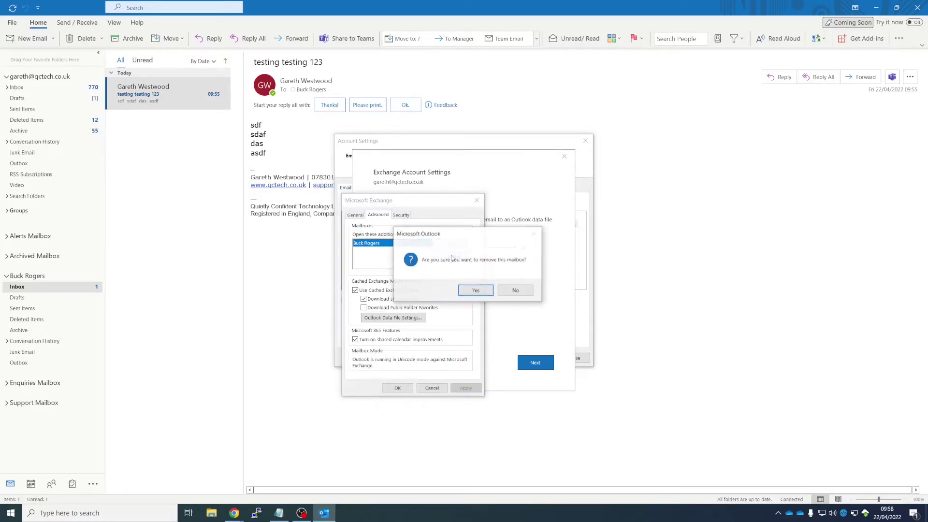
left_click(474, 289)
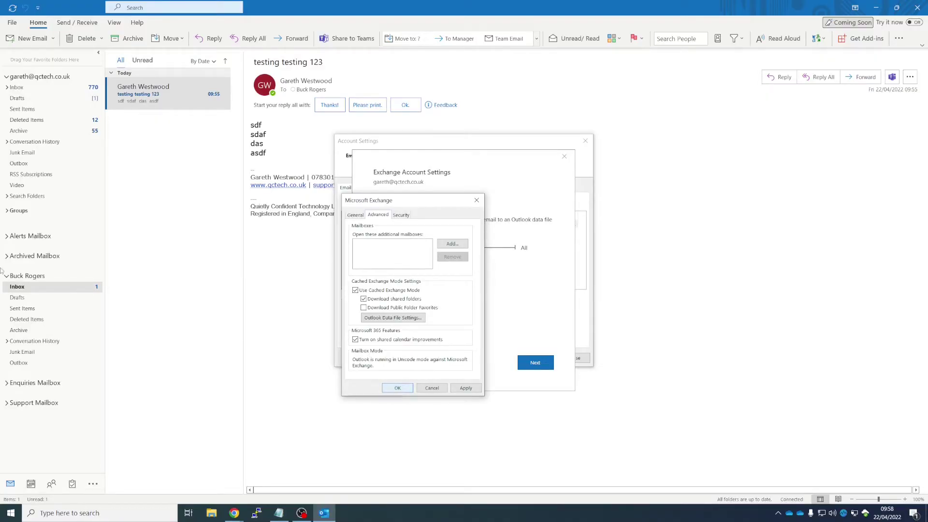
- Save the mailbox removal, complete the account update with Next and Done, and close Account Settings
left_click(405, 387)
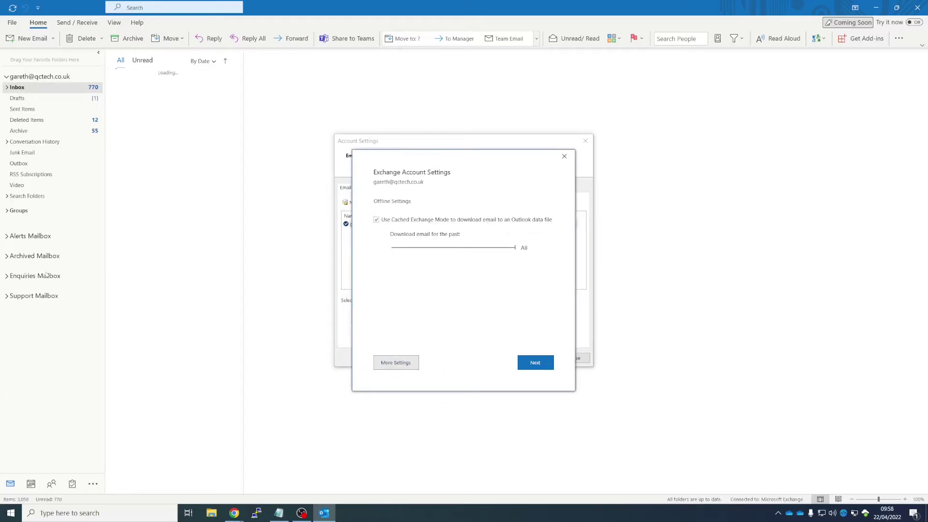
left_click(536, 365)
left_click(507, 374)
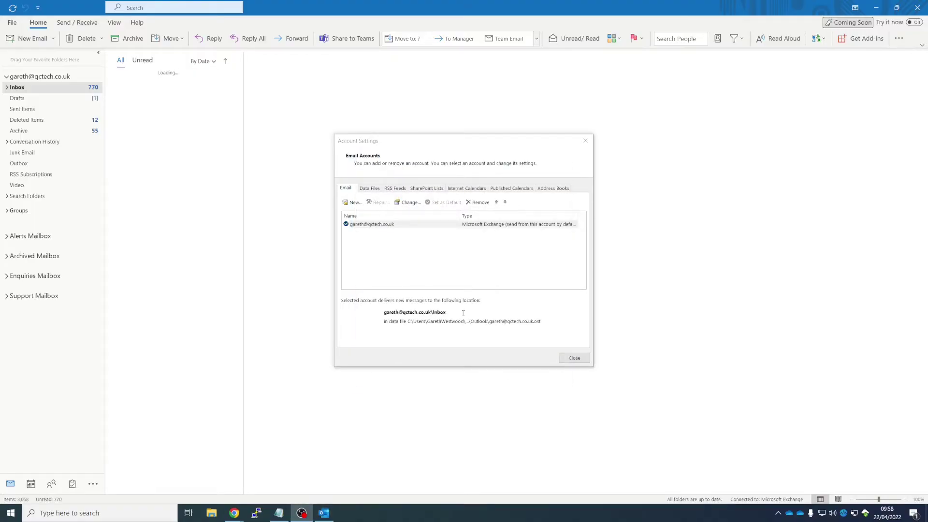
left_click(373, 225)
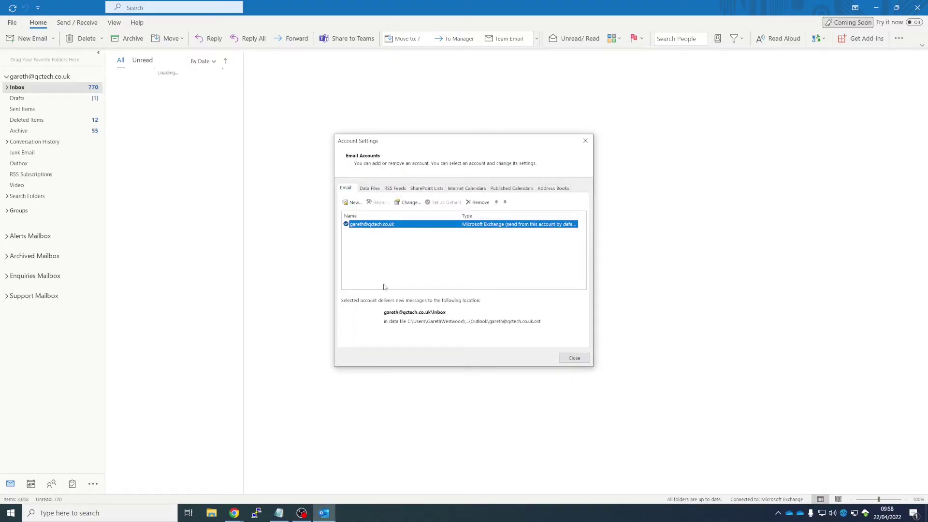
left_click(385, 241)
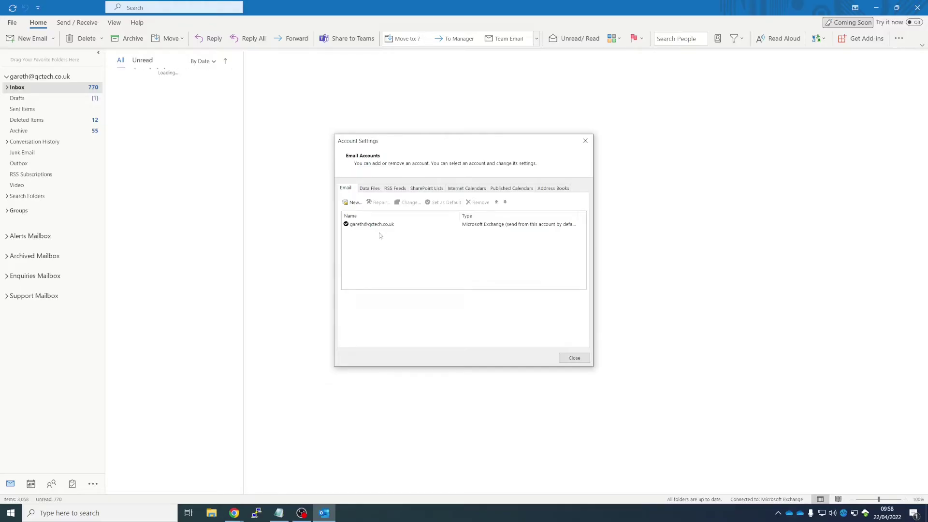
left_click(574, 358)
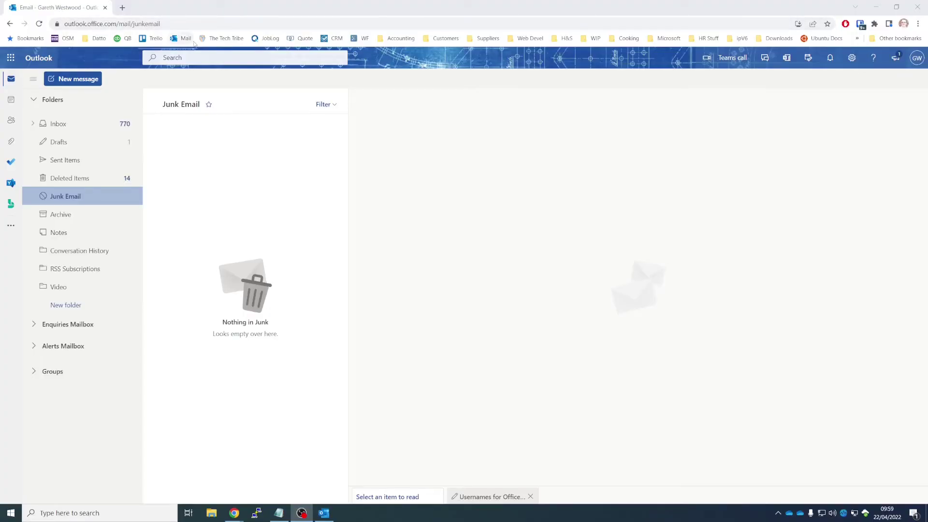
- Switch to Outlook on the web and view the Inbox folder's options without choosing any
left_click(165, 27)
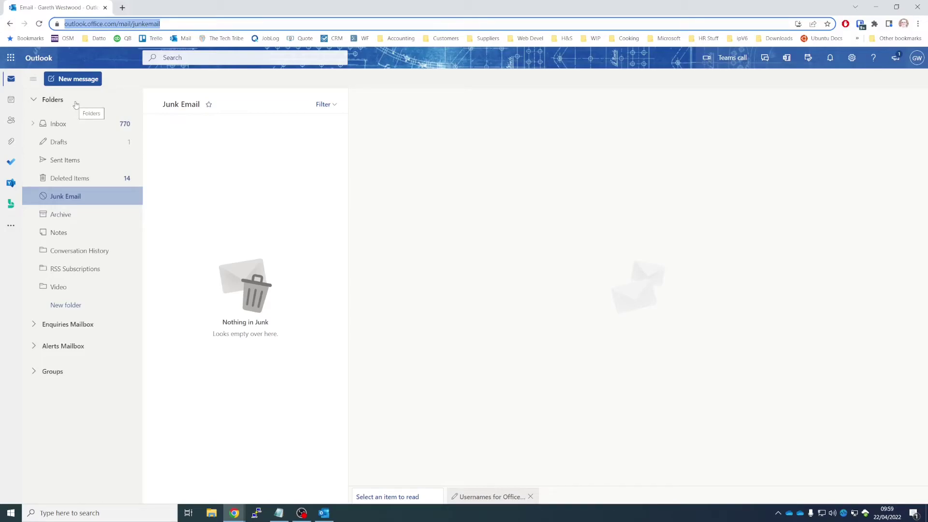
right_click(65, 127)
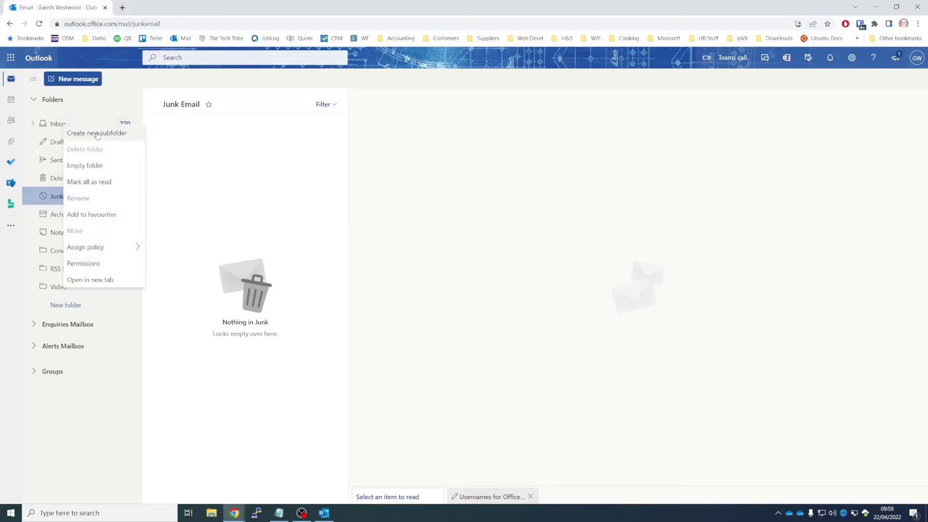
left_click(85, 327)
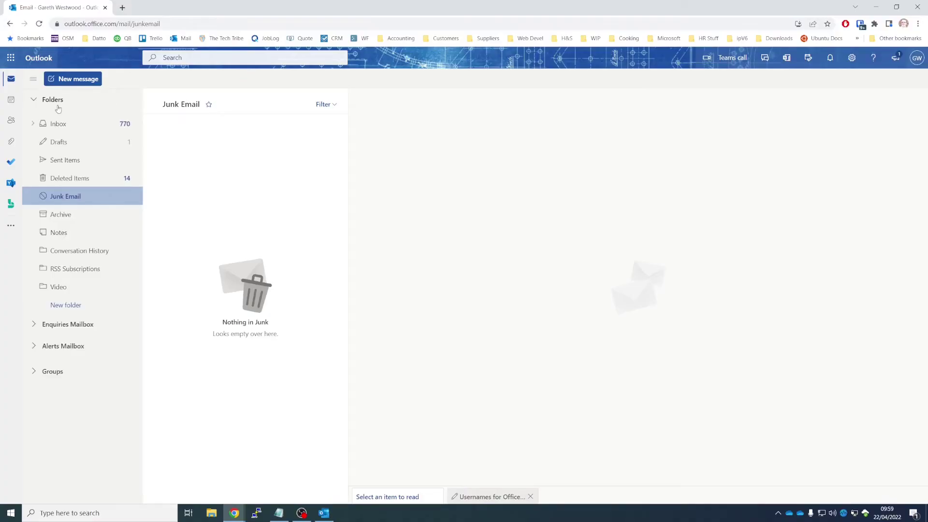
- Add the shared user's mailbox through Folders > Add shared folder, searching by their surname
right_click(77, 104)
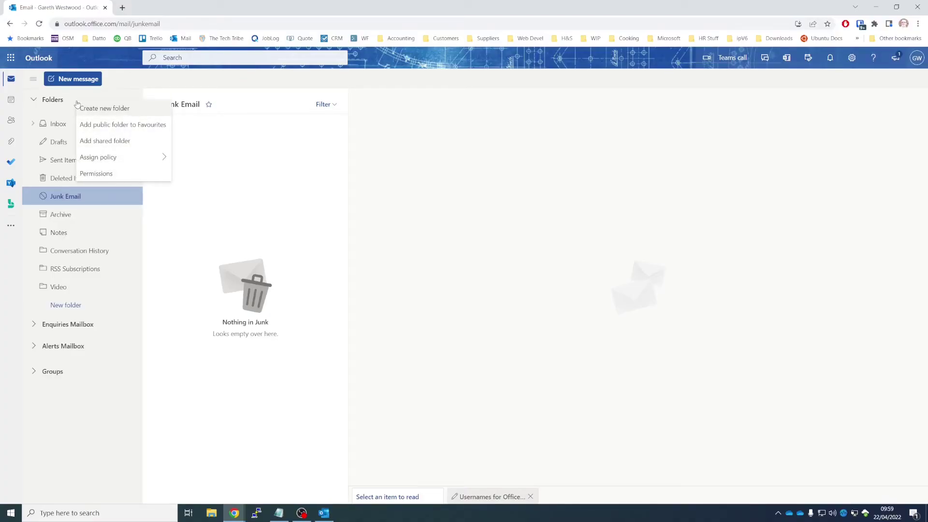
left_click(117, 145)
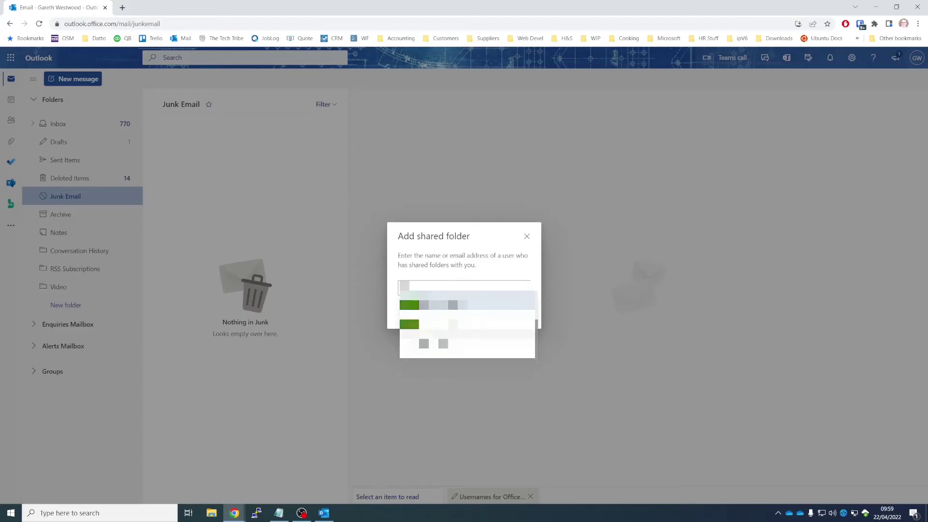
type("rogers")
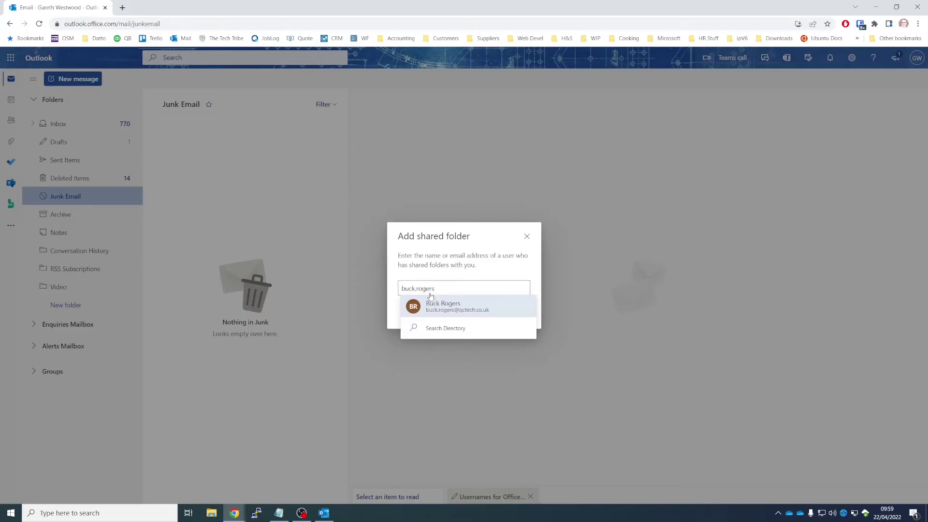
left_click(450, 312)
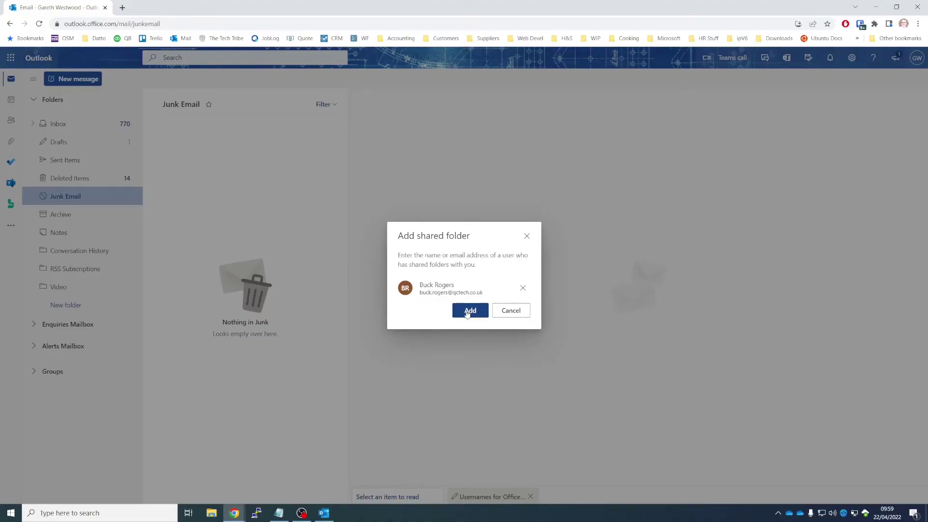
left_click(467, 313)
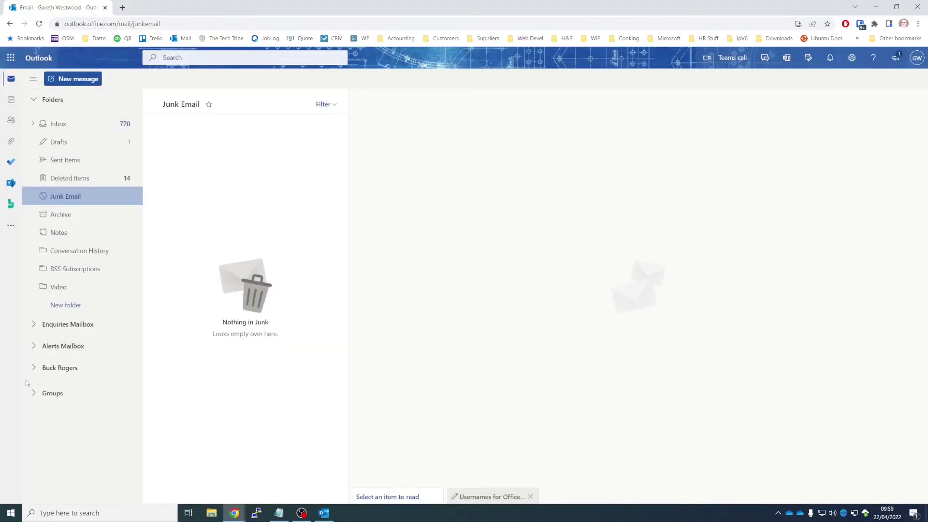
- Open the shared mailbox's 'testing testing 123' message and mark it as unread
left_click(67, 370)
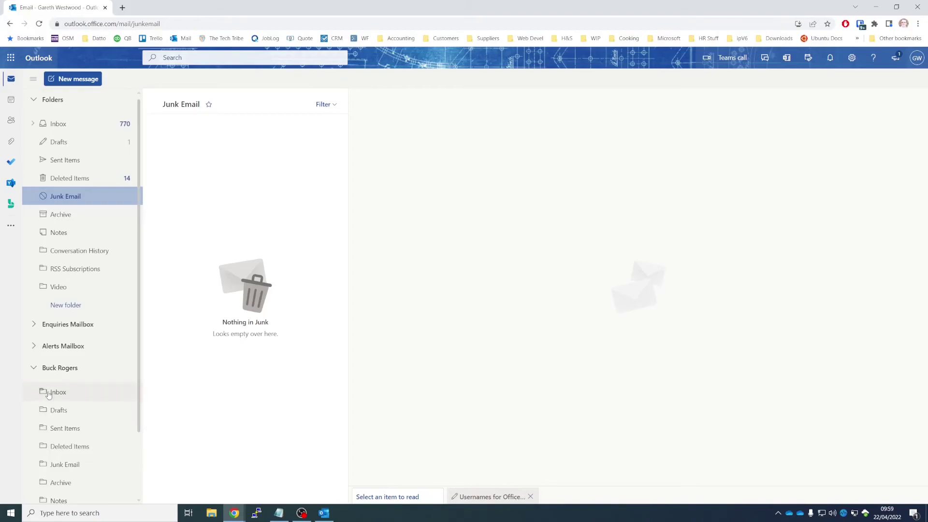
left_click(48, 392)
left_click(238, 129)
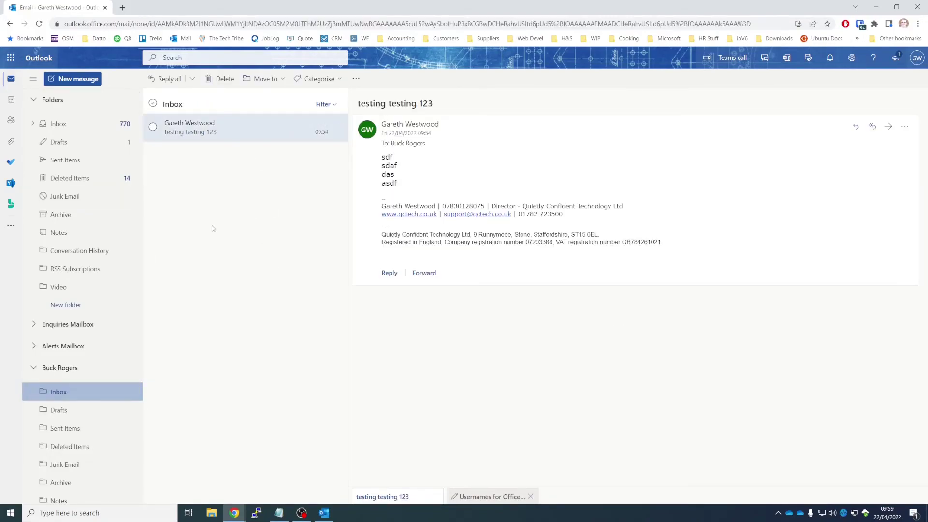
right_click(226, 131)
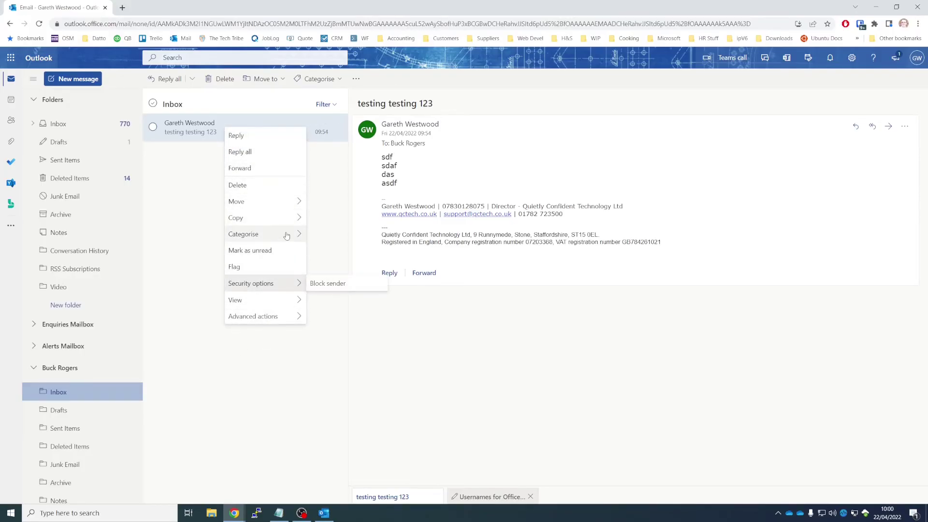
mouse_move(286, 236)
left_click(271, 251)
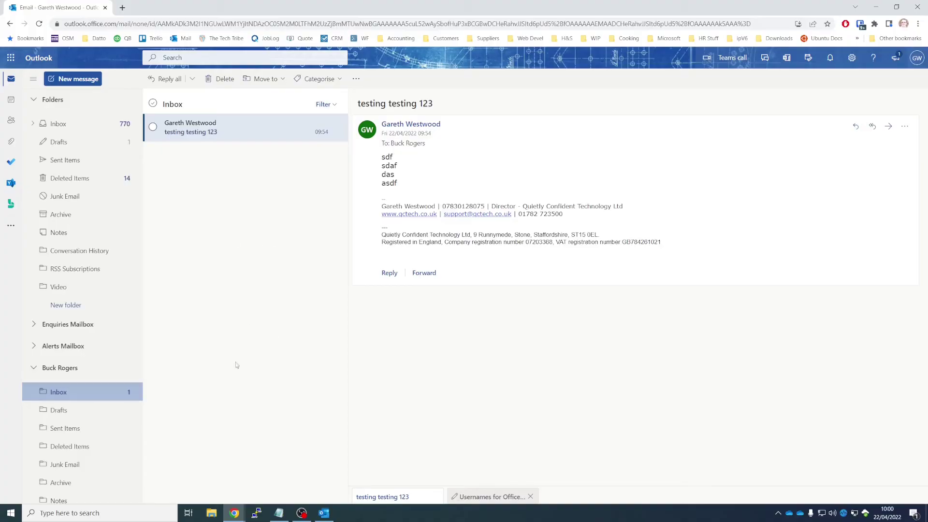
- Remove the shared folder from the folder pane and show the Junk Email folder
right_click(66, 371)
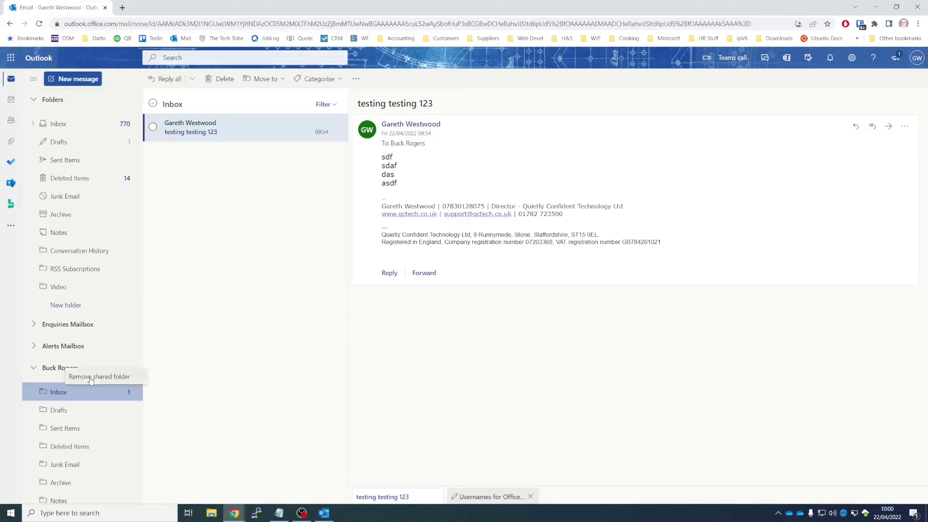
left_click(89, 377)
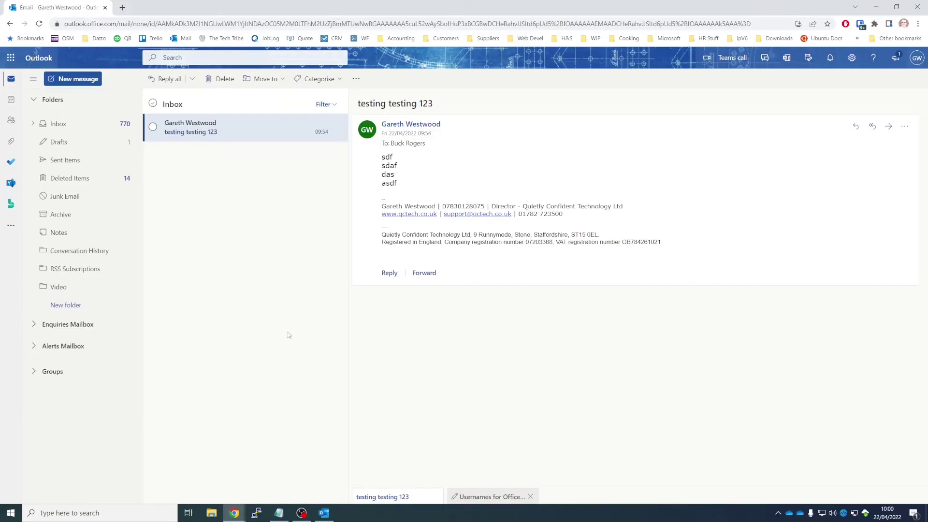
left_click(55, 195)
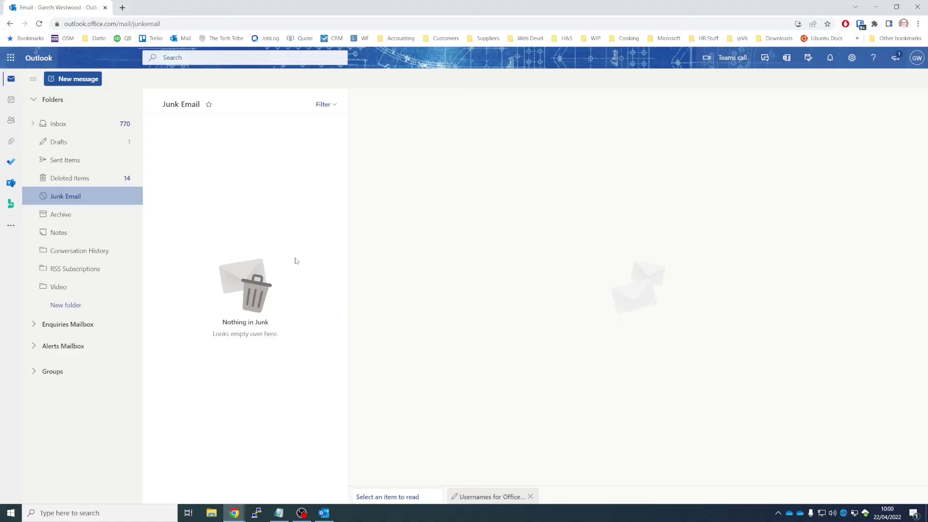
right_click(84, 101)
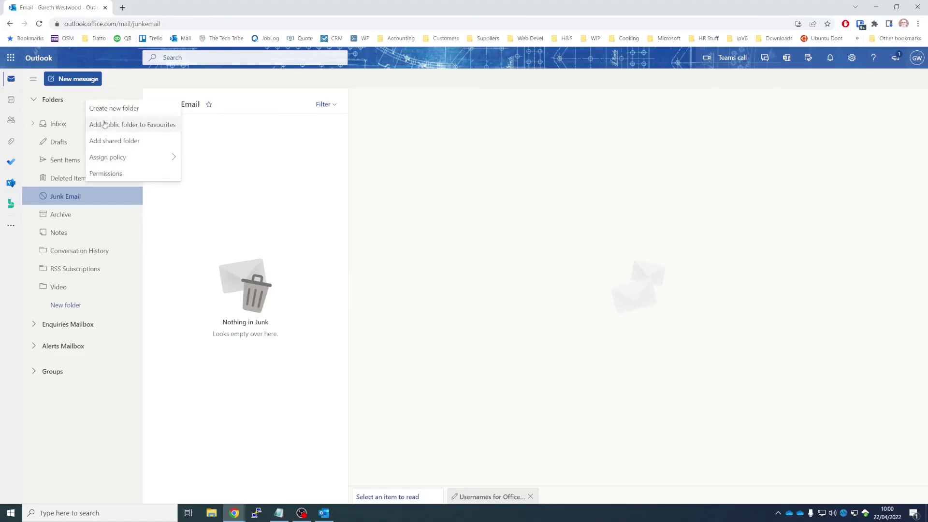
left_click(457, 208)
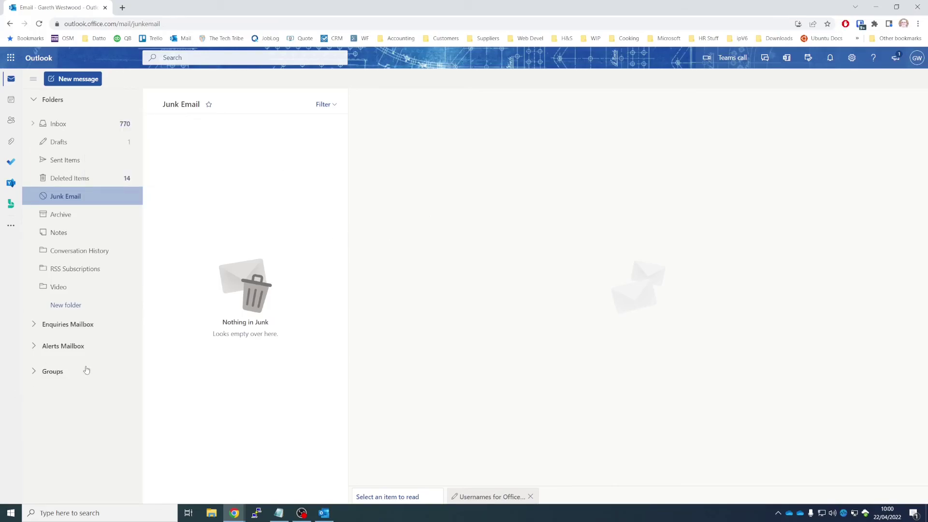